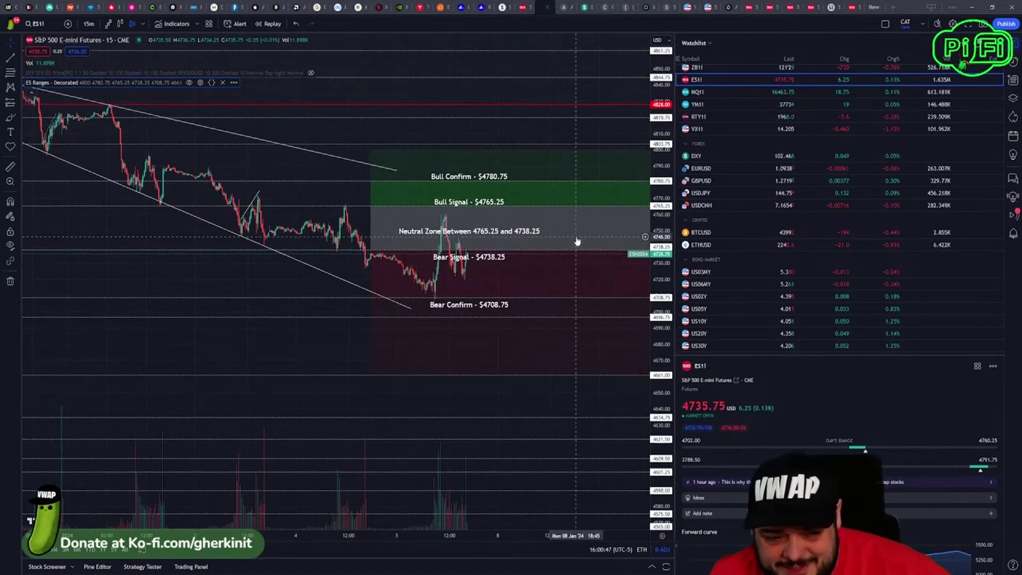
Open the hourly SPX chart and recolour the faint projected price path bright green at 100% opacity.
{"action": "scroll", "coordinate": [530, 229], "scroll_direction": "up", "scroll_amount": 2}
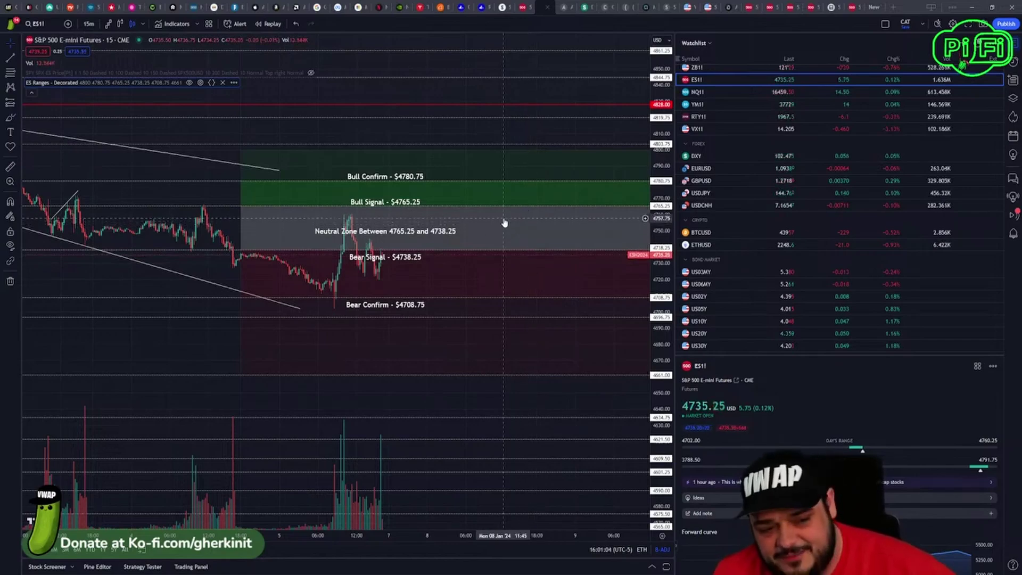
{"action": "left_click", "coordinate": [521, 9]}
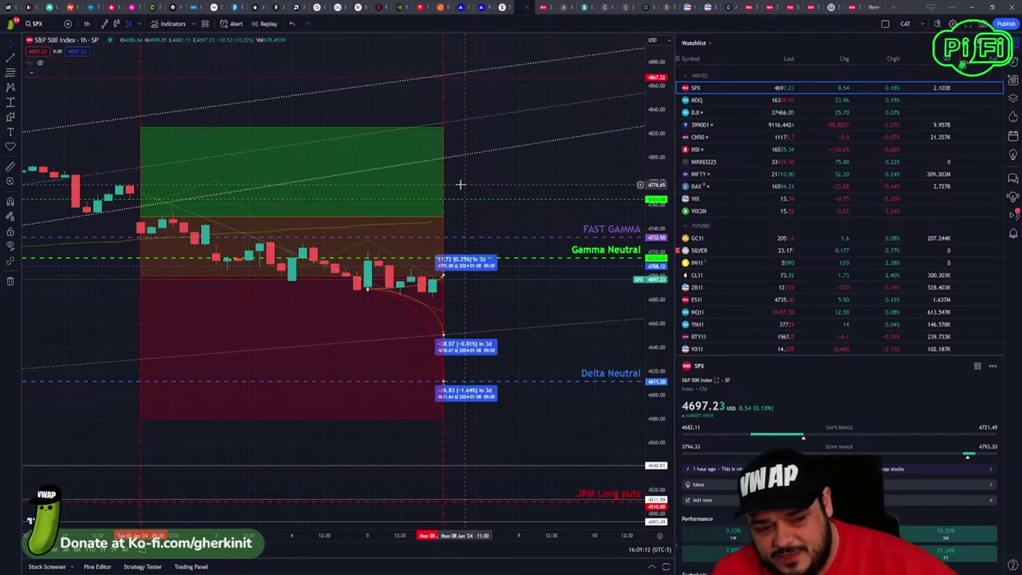
{"action": "left_click", "coordinate": [368, 242]}
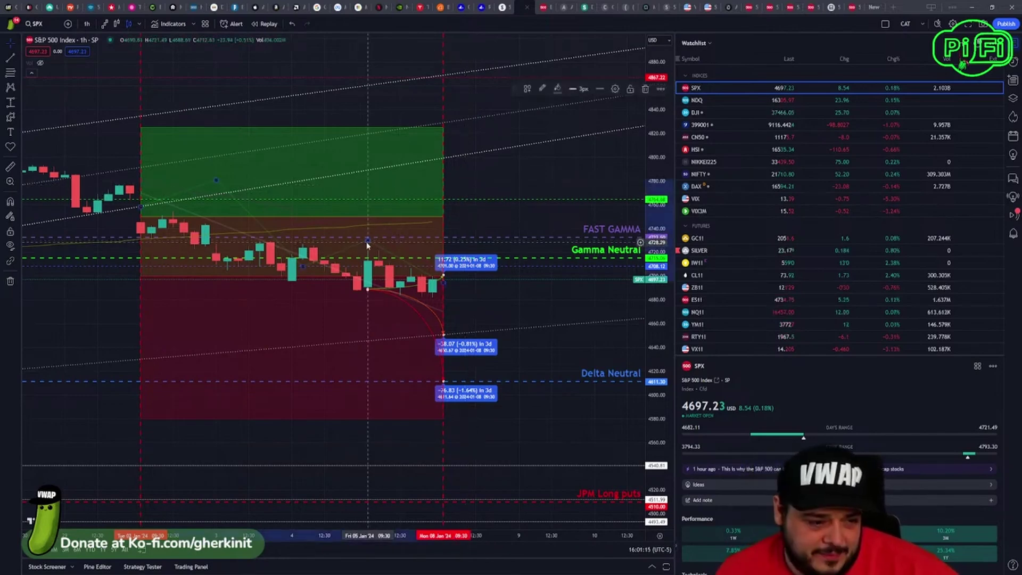
{"action": "left_click", "coordinate": [542, 88]}
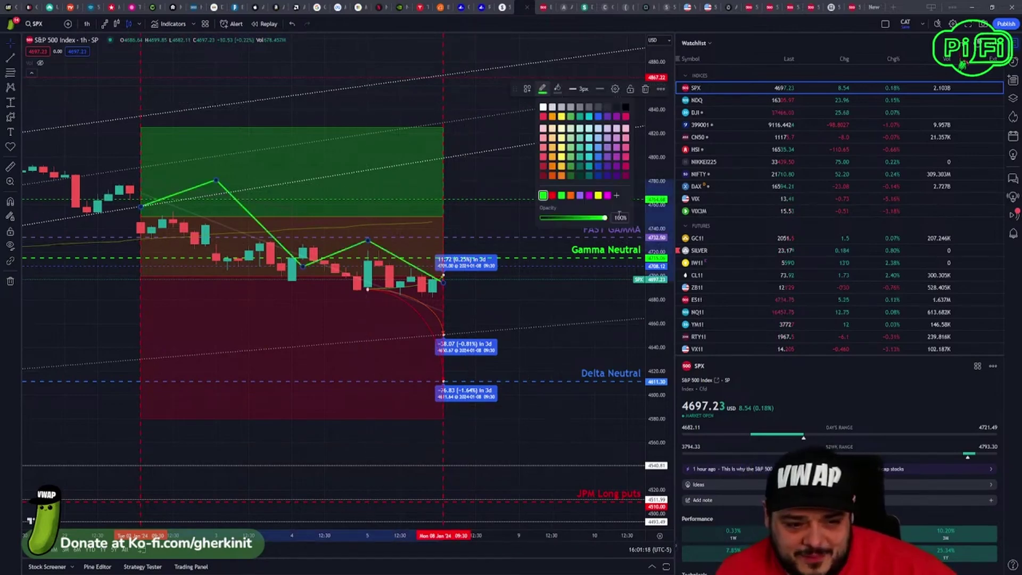
{"action": "left_click", "coordinate": [444, 286]}
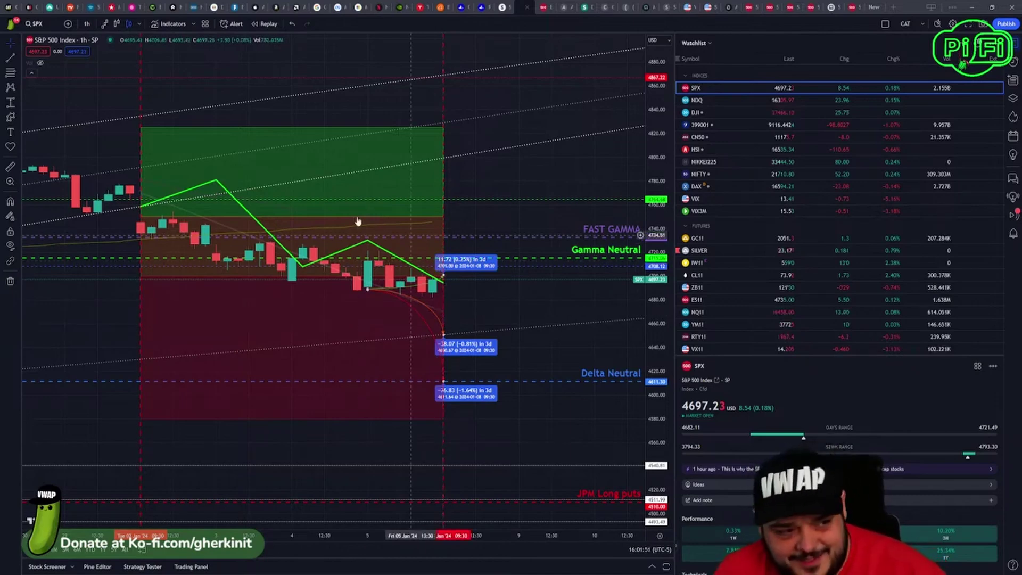
Review the 4-hour charts of GME, UPST, FUBO and SIRI one after another, moving on towards BYND.
{"action": "left_click", "coordinate": [31, 8]}
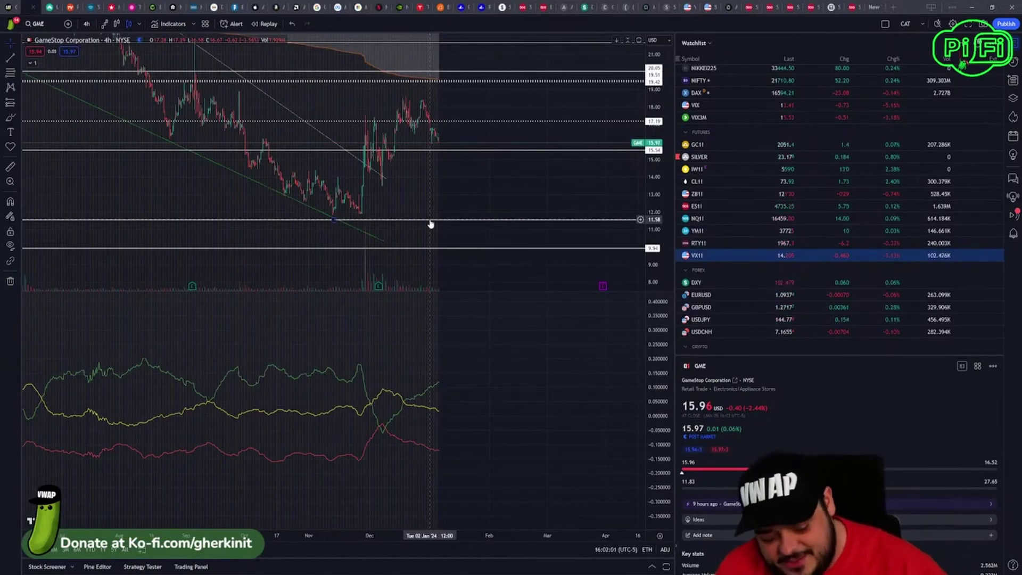
{"action": "left_click", "coordinate": [58, 9]}
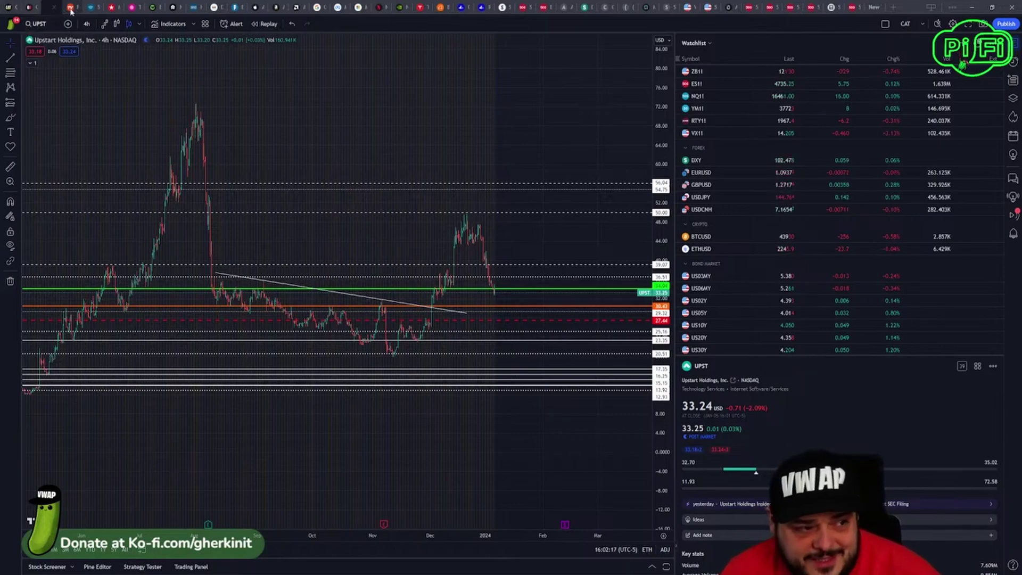
{"action": "left_click", "coordinate": [70, 8]}
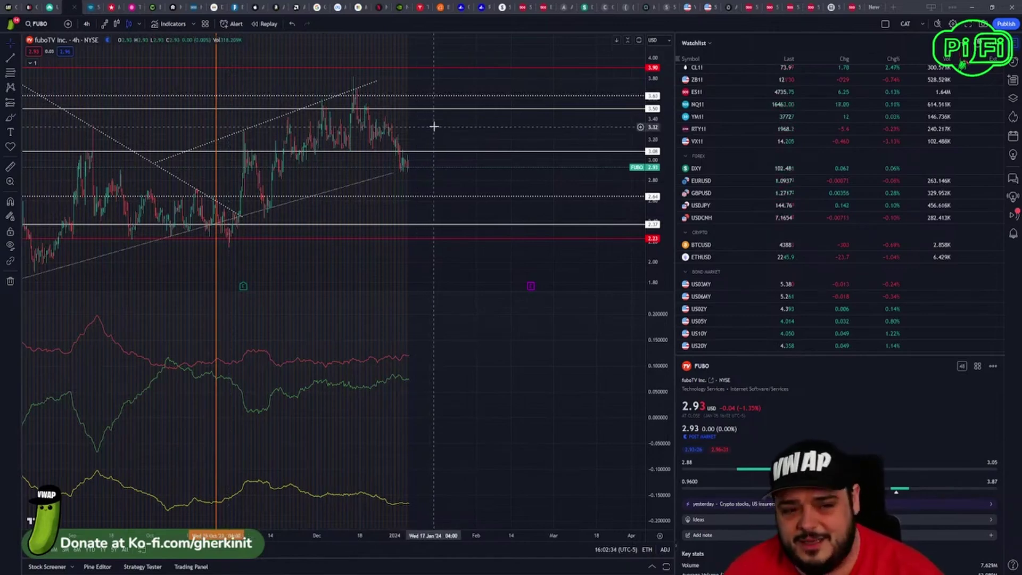
{"action": "left_click", "coordinate": [88, 7]}
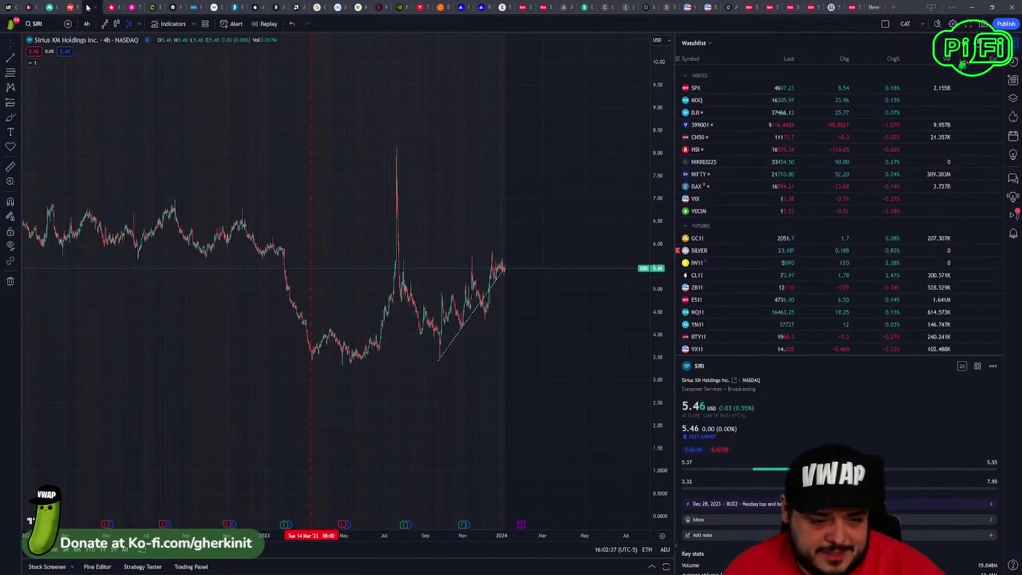
{"action": "left_click", "coordinate": [114, 8]}
{"action": "left_click", "coordinate": [130, 8]}
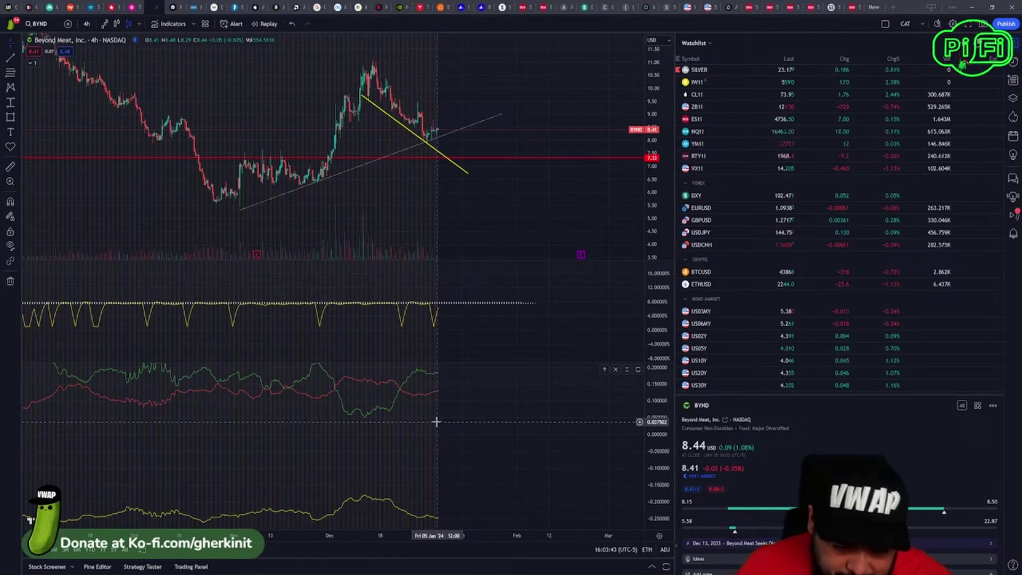
Set the Beyond Meat chart to the daily timeframe and examine its price trend and the trend-lined oscillator pane.
{"action": "type", "text": "1D"}
{"action": "key", "text": "Return"}
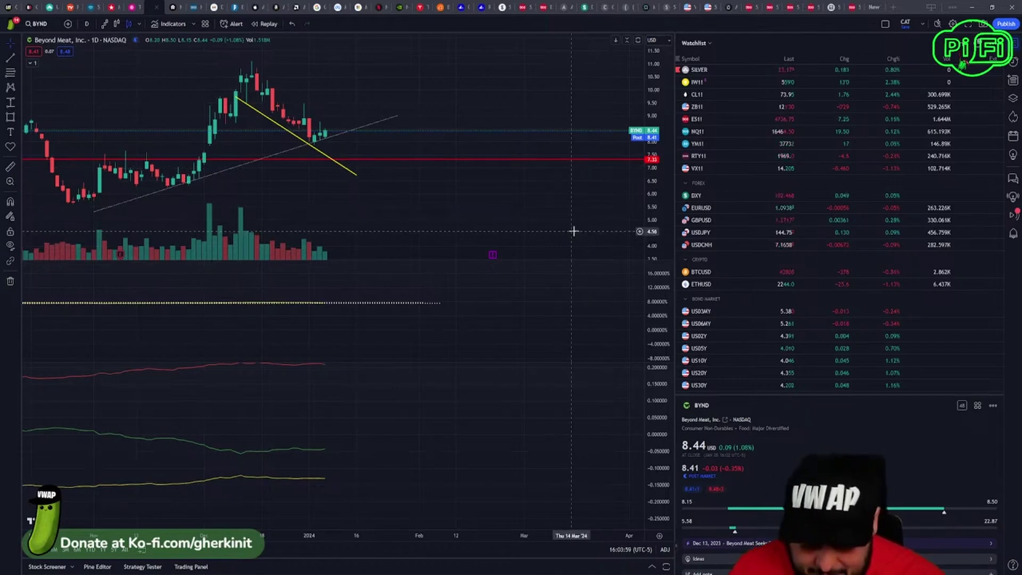
{"action": "scroll", "coordinate": [586, 346], "scroll_direction": "down", "scroll_amount": 3}
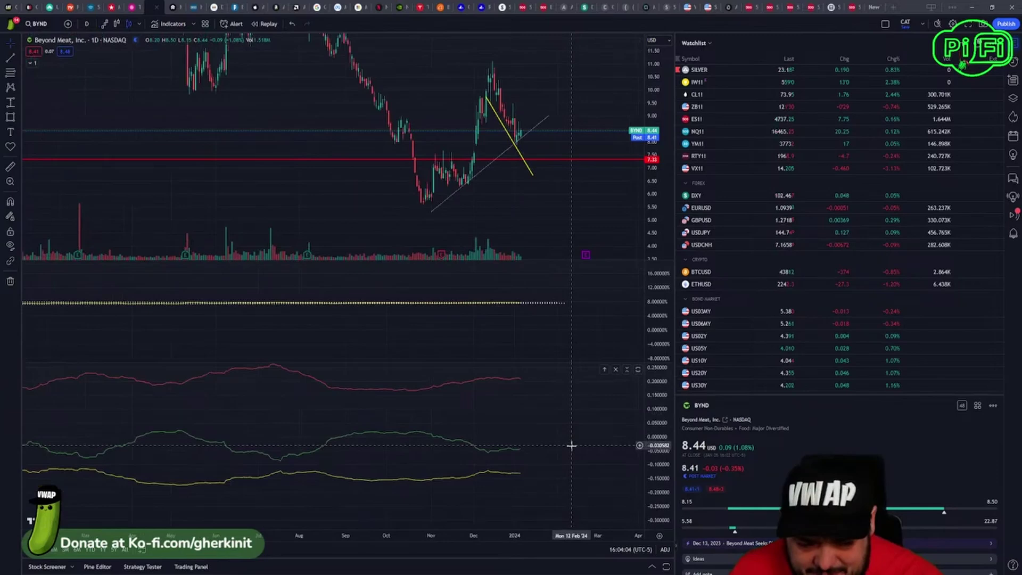
{"action": "scroll", "coordinate": [570, 441], "scroll_direction": "down", "scroll_amount": 3}
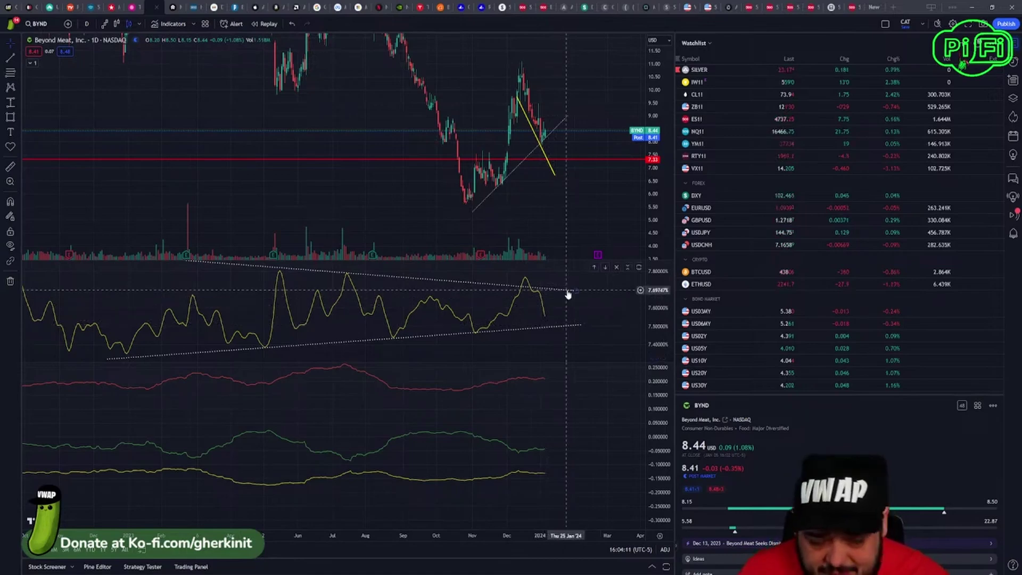
{"action": "scroll", "coordinate": [568, 294], "scroll_direction": "up", "scroll_amount": 4}
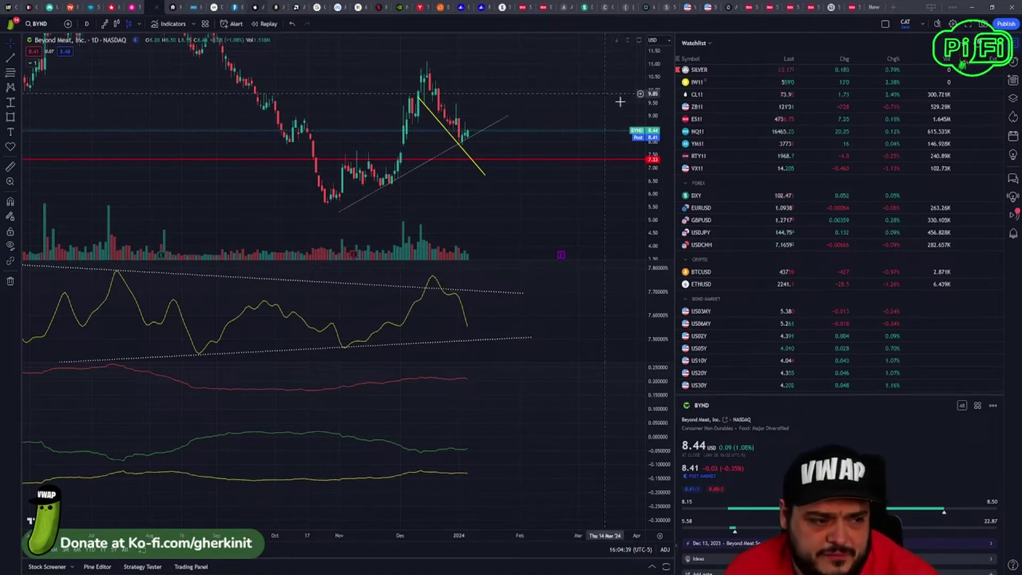
Review the AW1! commodity futures, DXY against Treasury yields, and the COR1M implied correlation chart.
{"action": "left_click", "coordinate": [559, 7]}
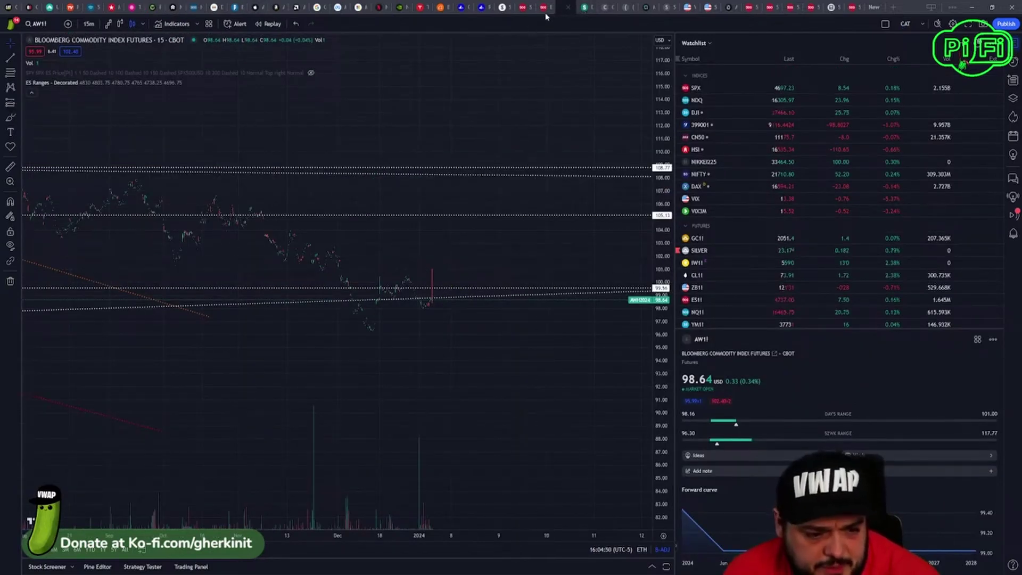
{"action": "left_click", "coordinate": [585, 8]}
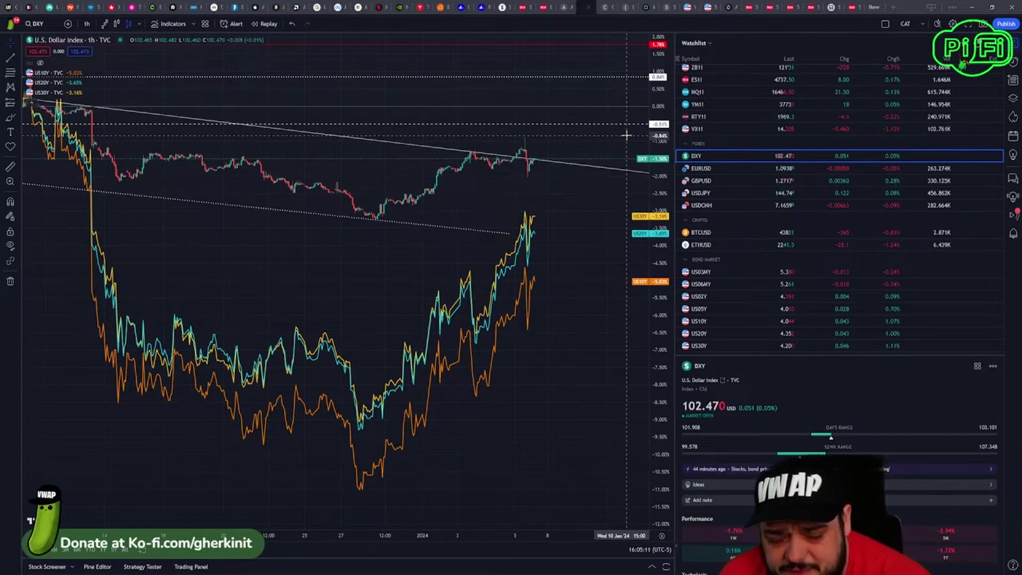
{"action": "scroll", "coordinate": [477, 236], "scroll_direction": "down", "scroll_amount": 3}
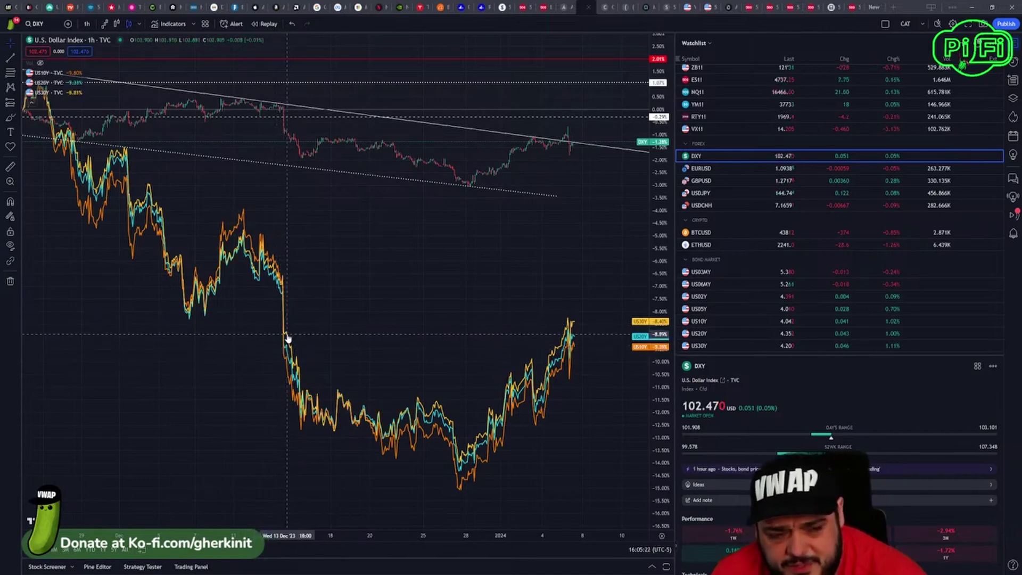
{"action": "key", "text": "ctrl+Tab"}
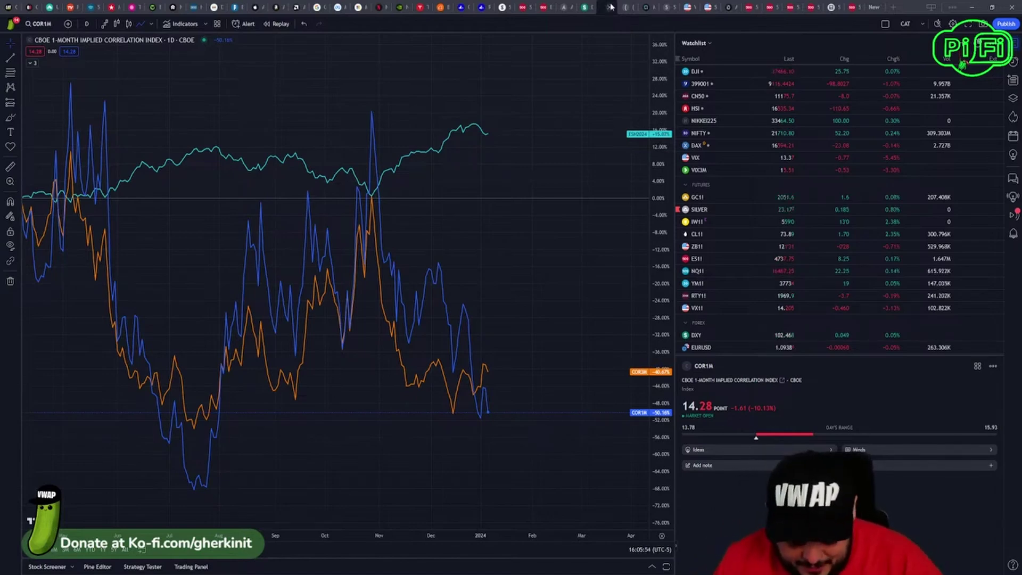
Examine the recent and longer history of (US10Y+JP10Y)*USDJPY with its Vol/Bond Curve Comparison, and check the CBOE SKEW index.
{"action": "left_click", "coordinate": [625, 6]}
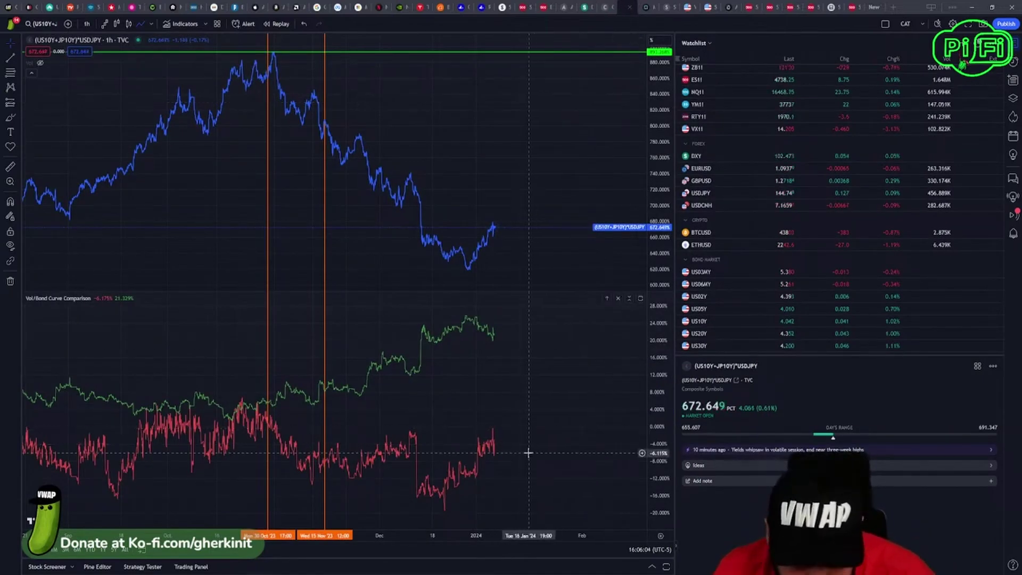
{"action": "scroll", "coordinate": [420, 441], "scroll_direction": "up", "scroll_amount": 3}
{"action": "scroll", "coordinate": [419, 441], "scroll_direction": "up", "scroll_amount": 3}
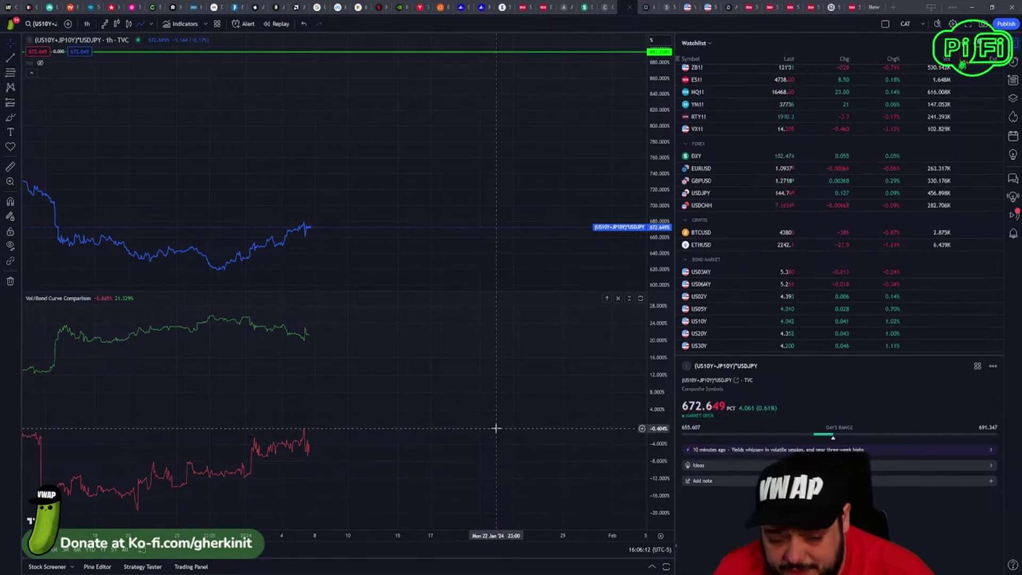
{"action": "scroll", "coordinate": [496, 428], "scroll_direction": "left", "scroll_amount": 5}
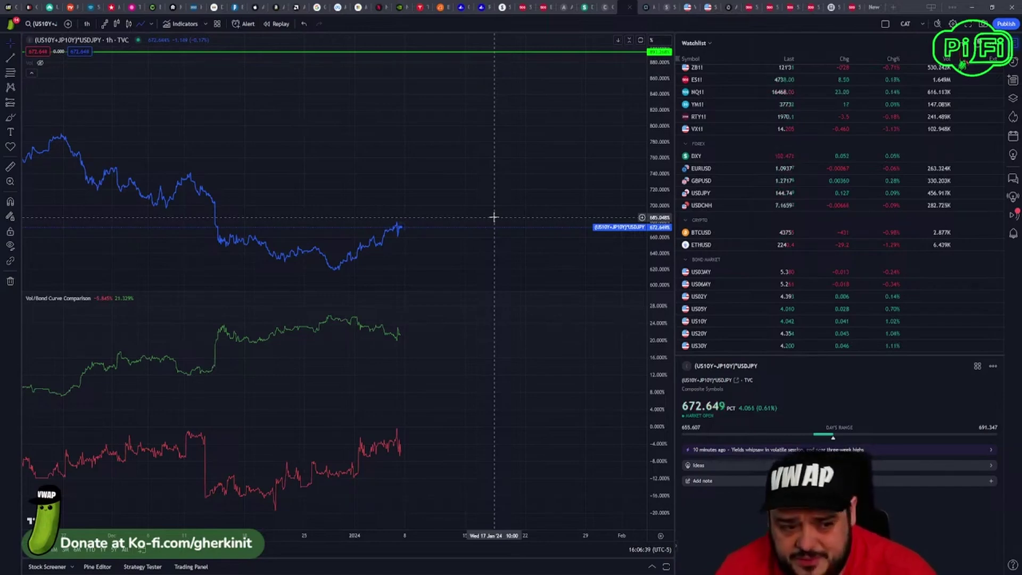
{"action": "scroll", "coordinate": [539, 224], "scroll_direction": "down", "scroll_amount": 3}
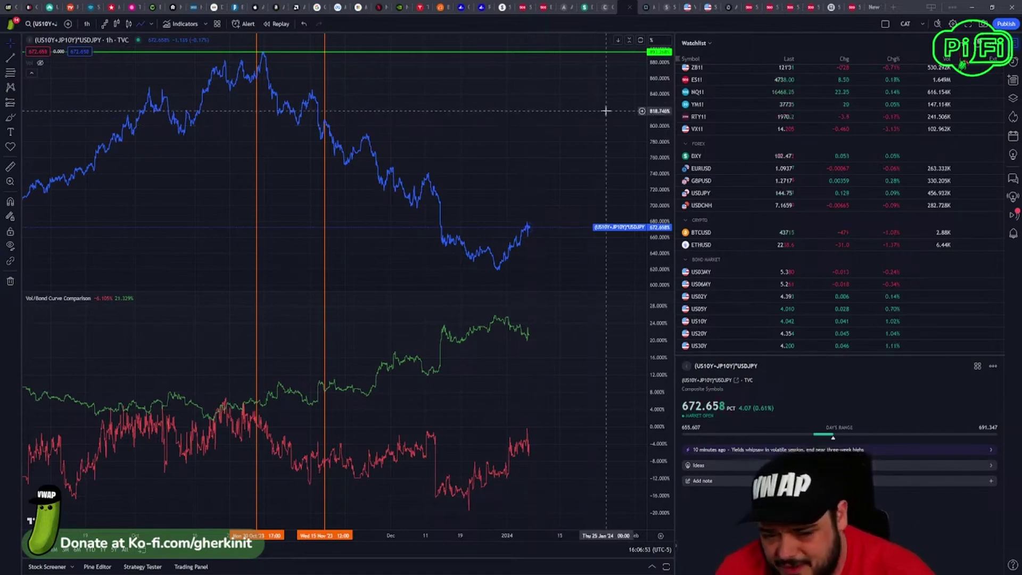
{"action": "left_click", "coordinate": [646, 7]}
{"action": "left_click", "coordinate": [666, 7]}
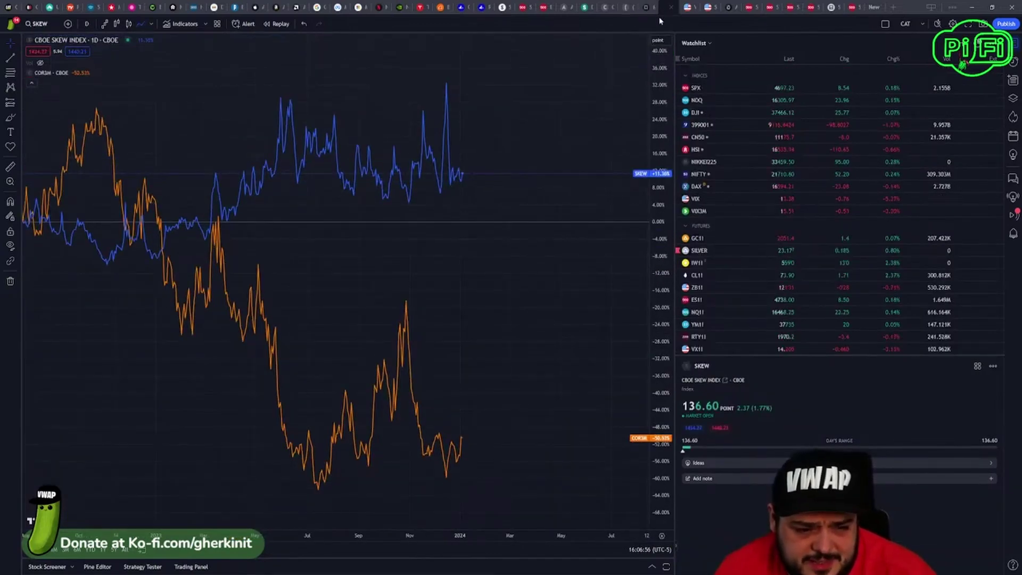
Examine the weekly VX1! chart's full history for periods when the lower indicator pane dips below zero.
{"action": "left_click", "coordinate": [686, 8]}
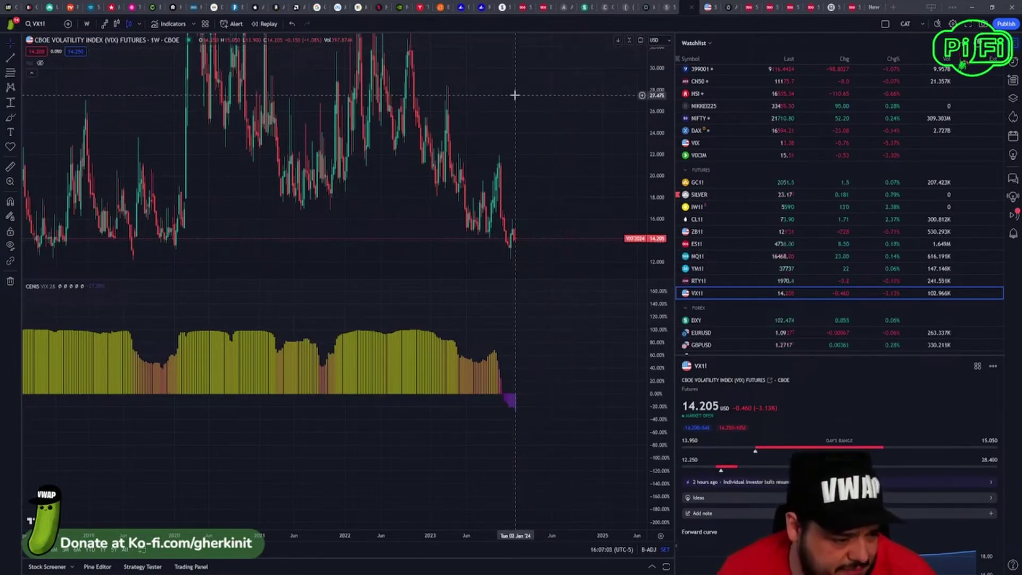
{"action": "scroll", "coordinate": [515, 99], "scroll_direction": "down", "scroll_amount": 5}
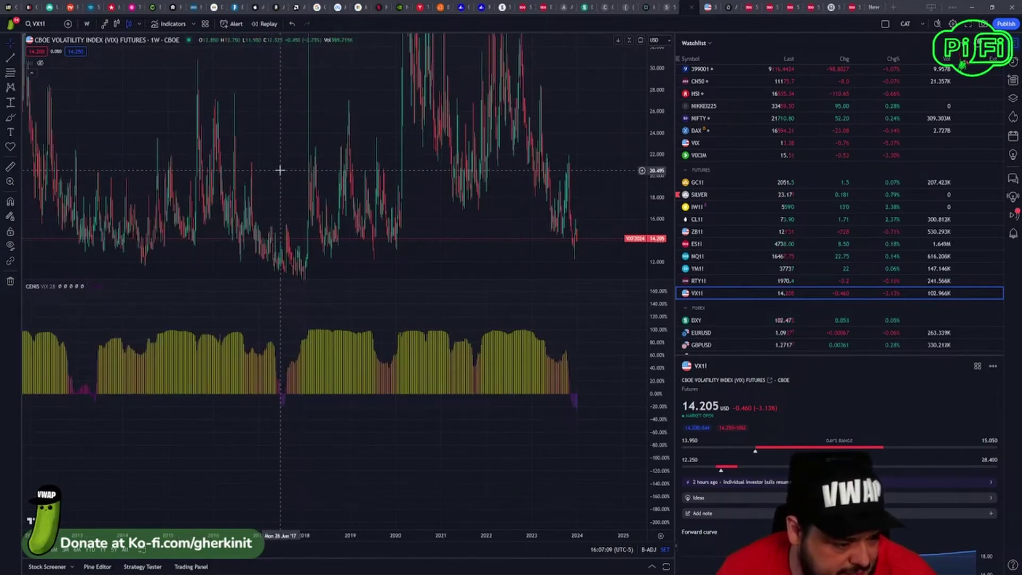
{"action": "scroll", "coordinate": [280, 170], "scroll_direction": "up", "scroll_amount": 3}
{"action": "left_click_drag", "start_coordinate": [280, 170], "coordinate": [470, 344]}
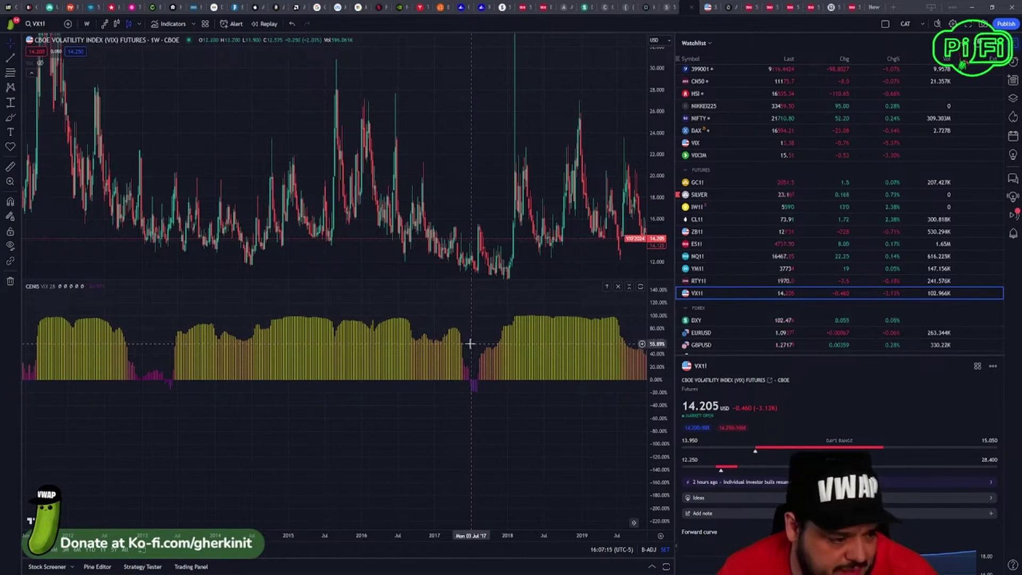
{"action": "scroll", "coordinate": [470, 343], "scroll_direction": "down", "scroll_amount": 4}
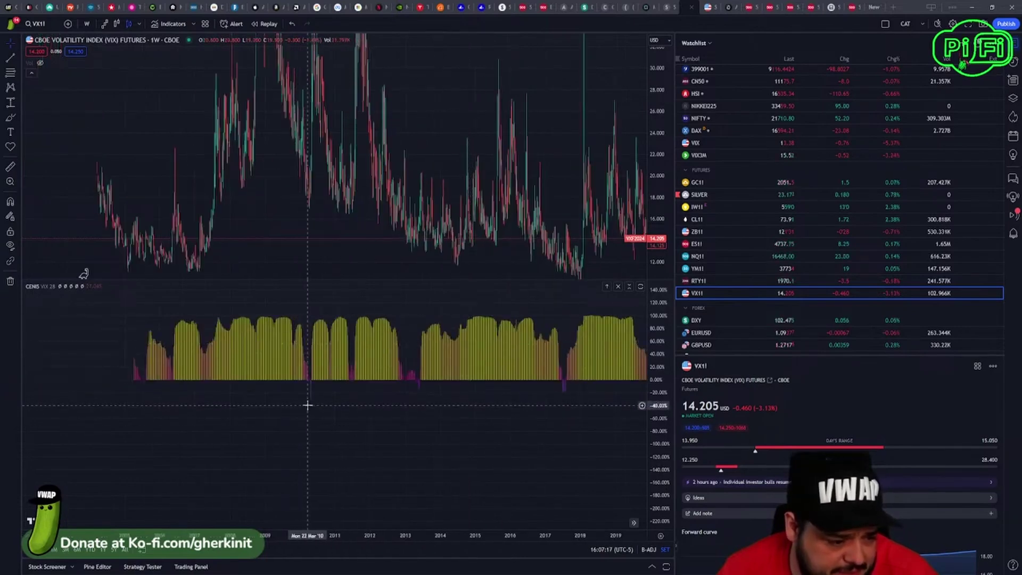
{"action": "scroll", "coordinate": [394, 415], "scroll_direction": "up", "scroll_amount": 4}
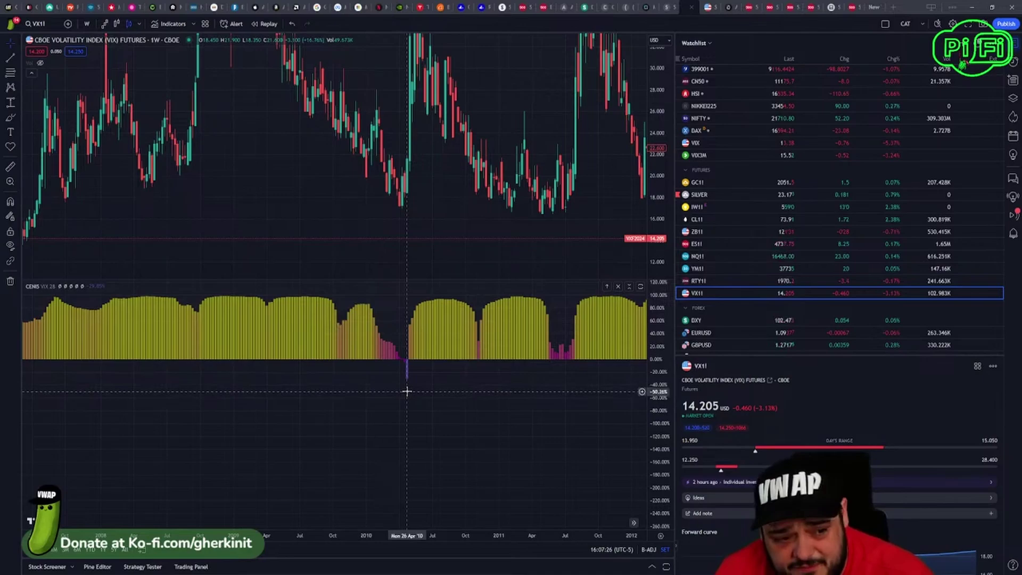
{"action": "left_click_drag", "start_coordinate": [406, 392], "coordinate": [241, 378]}
{"action": "scroll", "coordinate": [516, 378], "scroll_direction": "down", "scroll_amount": 5}
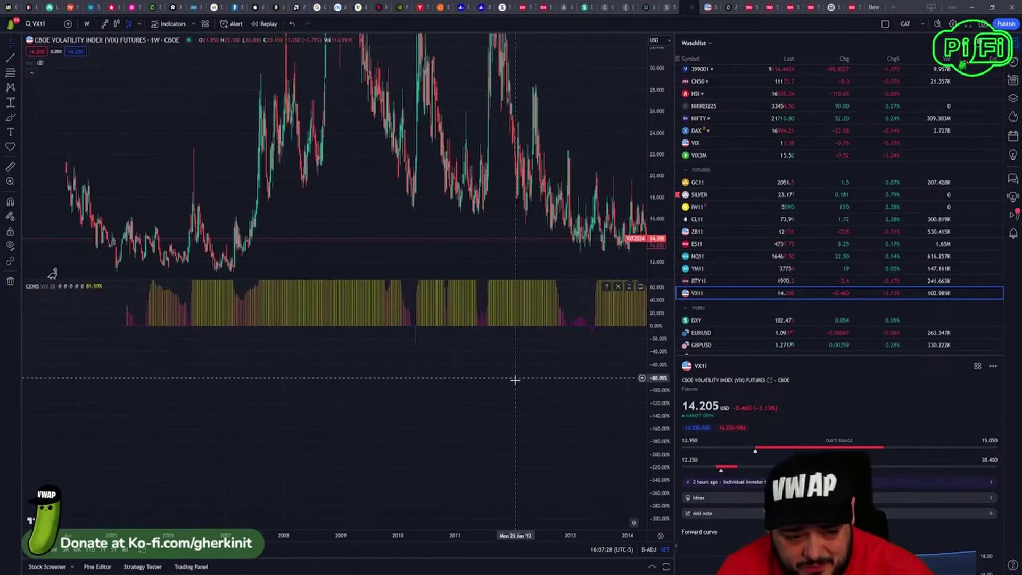
{"action": "left_click_drag", "start_coordinate": [573, 392], "coordinate": [424, 390]}
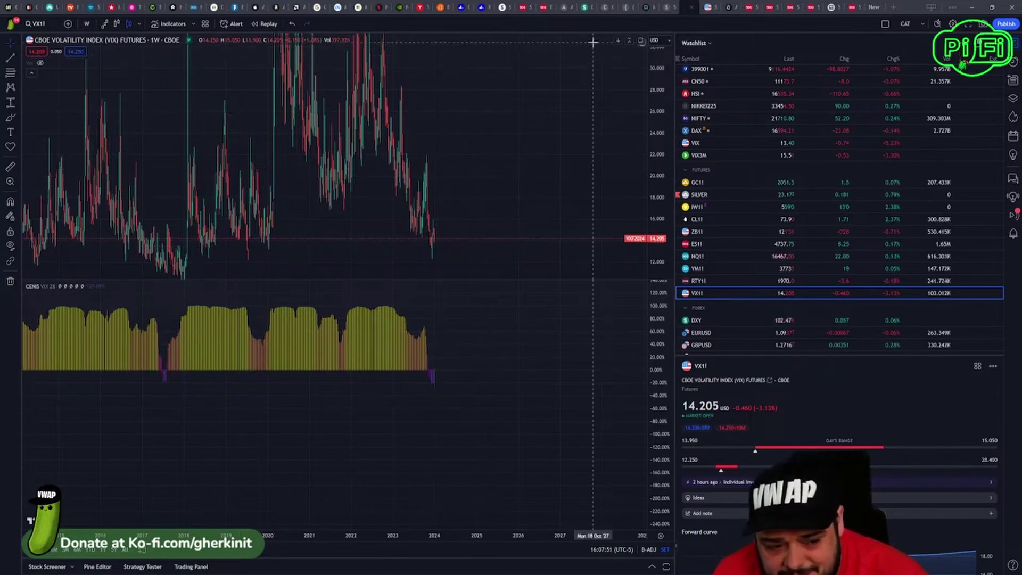
Compare the S5TW breadth index with the RSP equal-weight ETF and QQQ charts, ending on S5TW.
{"action": "left_click", "coordinate": [686, 7]}
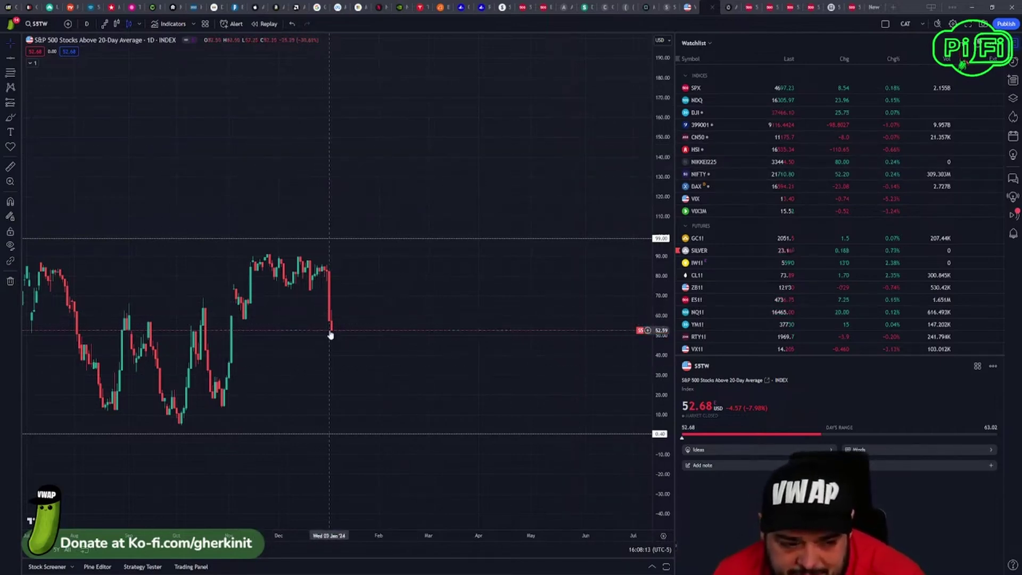
{"action": "left_click", "coordinate": [489, 6]}
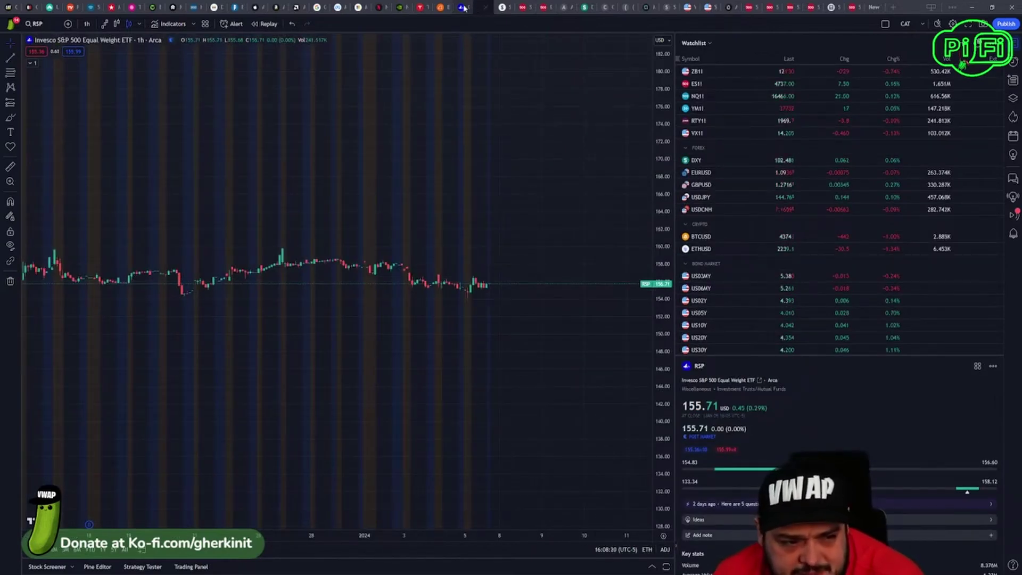
{"action": "left_click", "coordinate": [465, 7]}
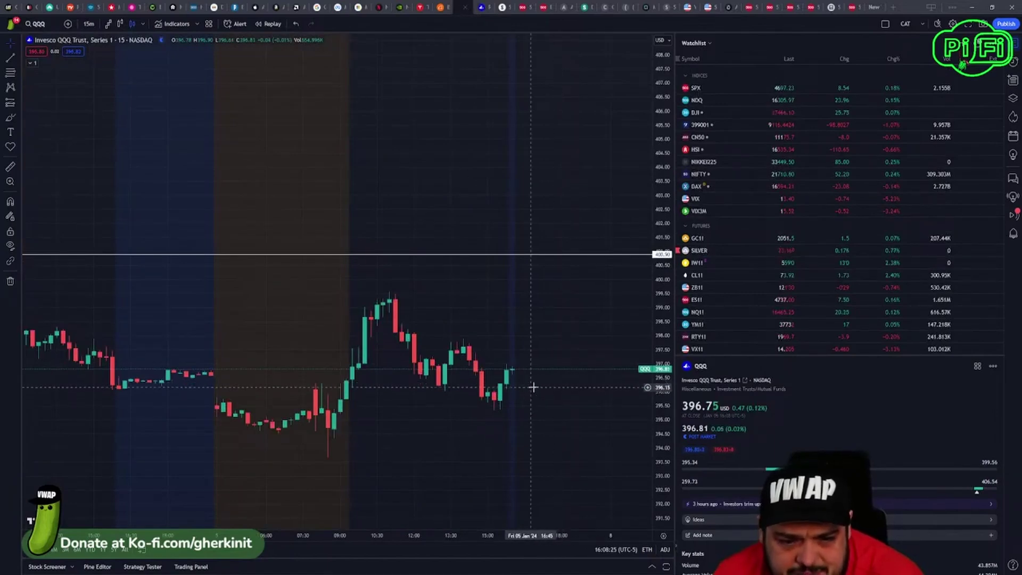
{"action": "left_click", "coordinate": [483, 10]}
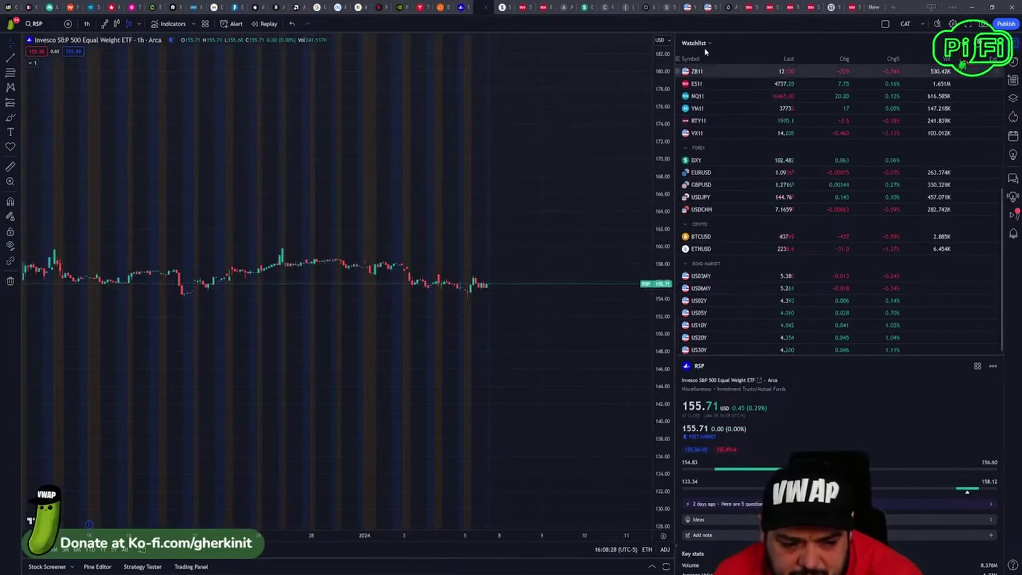
{"action": "left_click", "coordinate": [710, 7]}
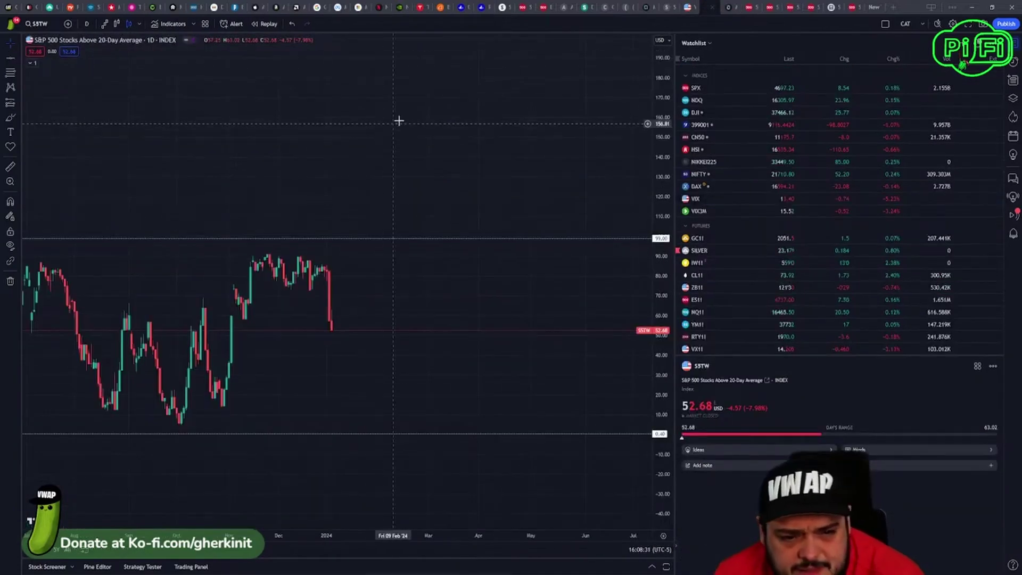